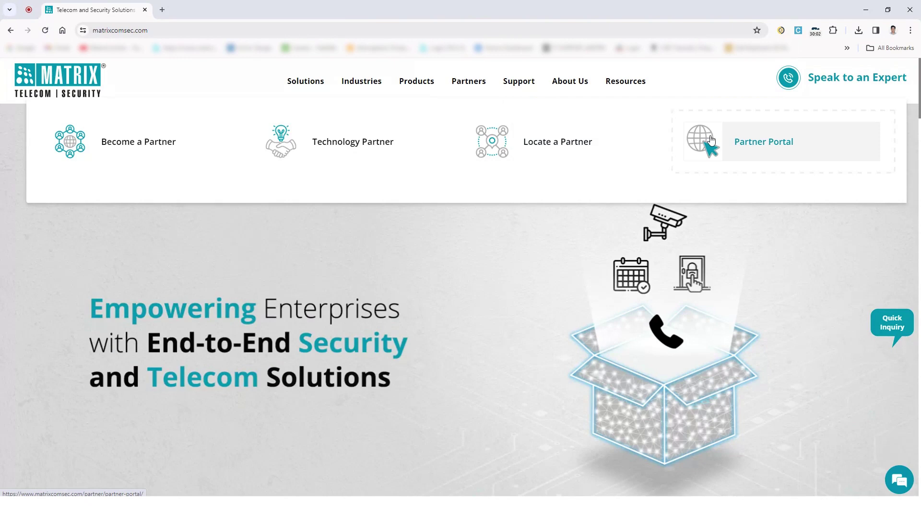
# Reach the Matrix Partner Portal login page from the site's Partners menu
pyautogui.click(710, 139)
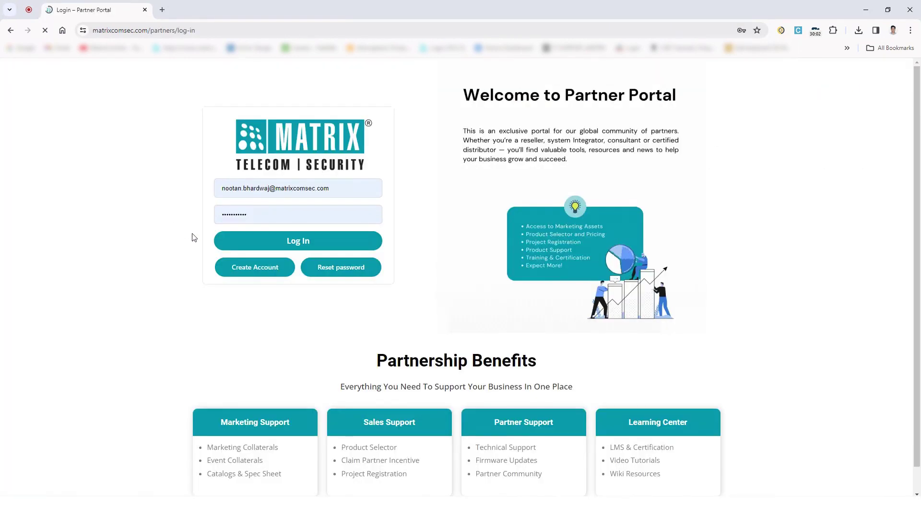
# Log in with the saved credentials to land on the Partner Portal home page
pyautogui.click(252, 242)
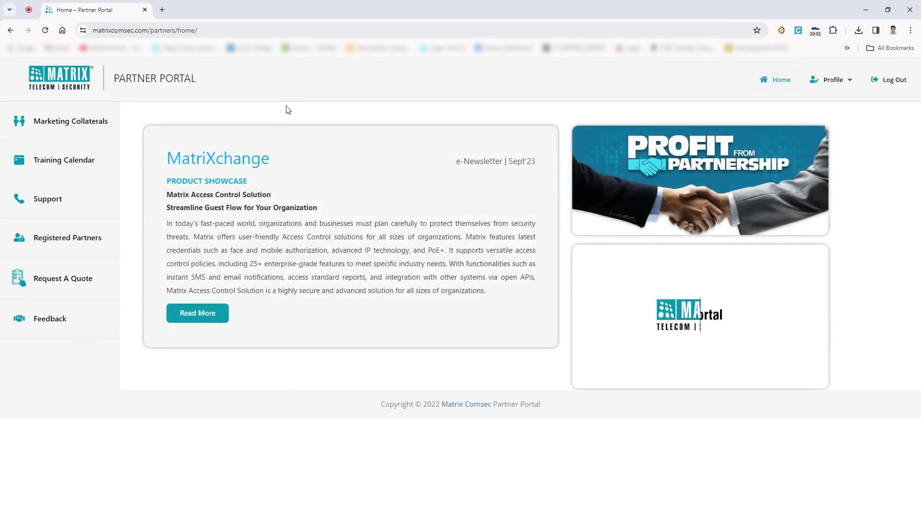
# From Marketing Collaterals' Co-branding Mailers, open the IPVS co-branding emailer template
pyautogui.click(100, 123)
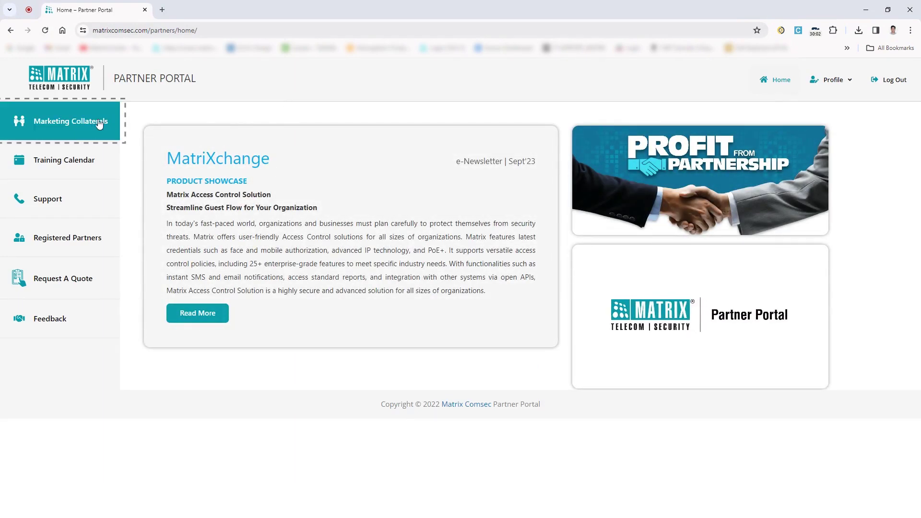
pyautogui.click(85, 125)
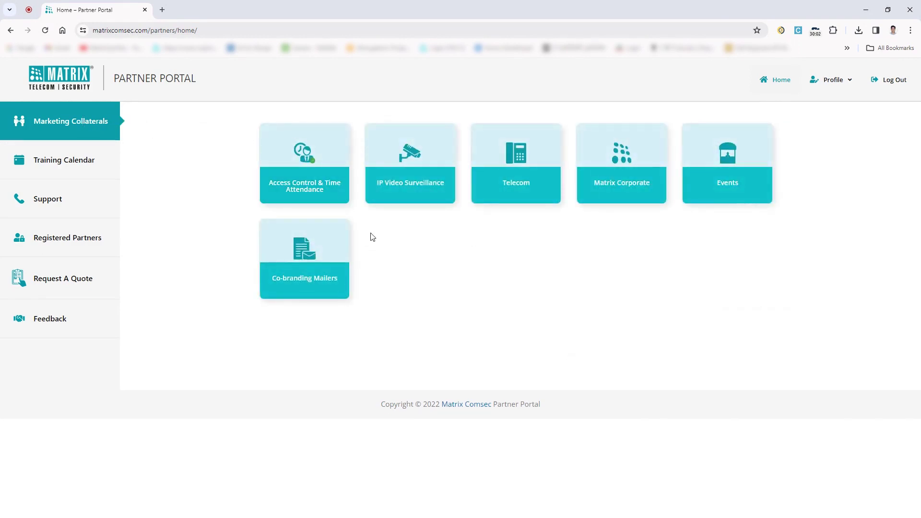
pyautogui.click(335, 288)
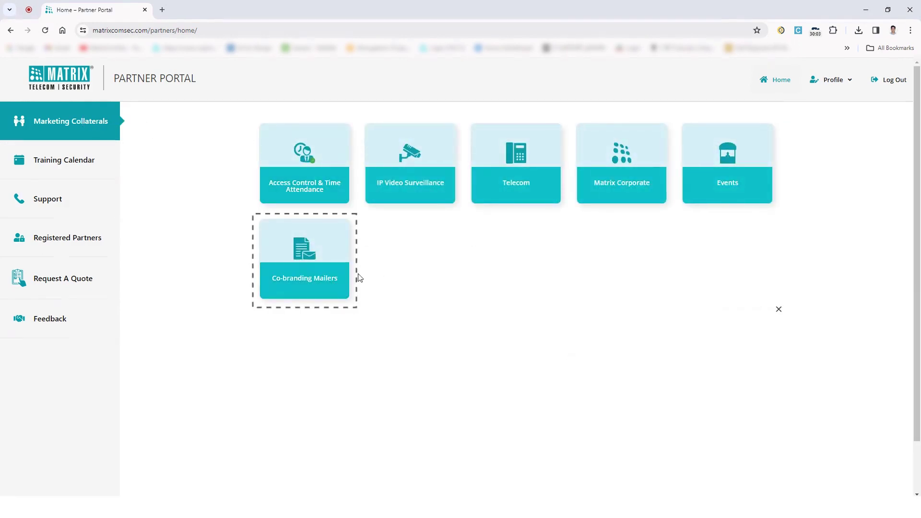
pyautogui.scroll(-2, 460, 295)
pyautogui.scroll(-2, 491, 353)
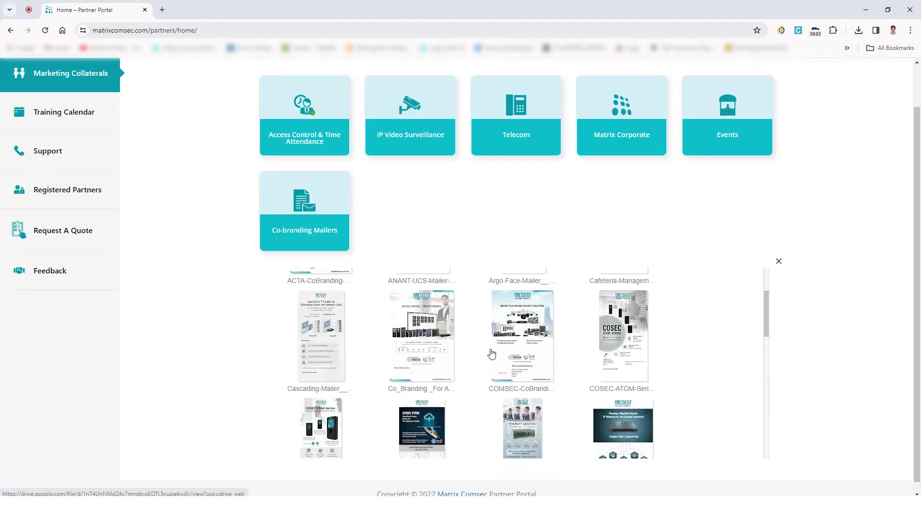
pyautogui.scroll(-2, 491, 354)
pyautogui.scroll(-1, 493, 354)
pyautogui.click(523, 382)
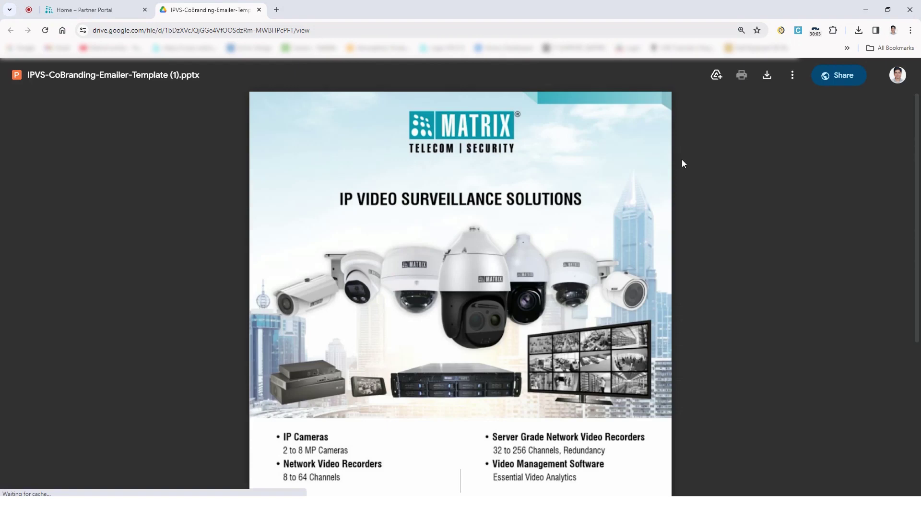
# Download the IPVS emailer template PPTX to Downloads and open it in WPS Office
pyautogui.click(765, 74)
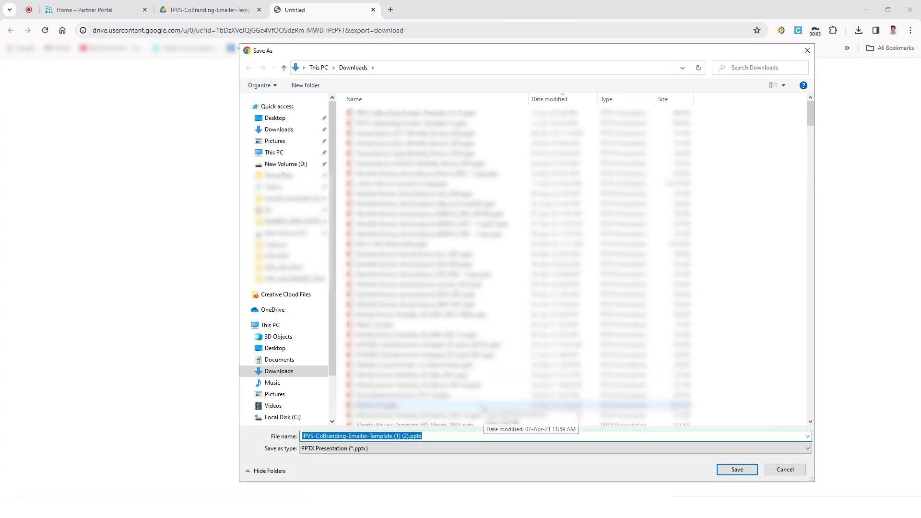
pyautogui.click(720, 468)
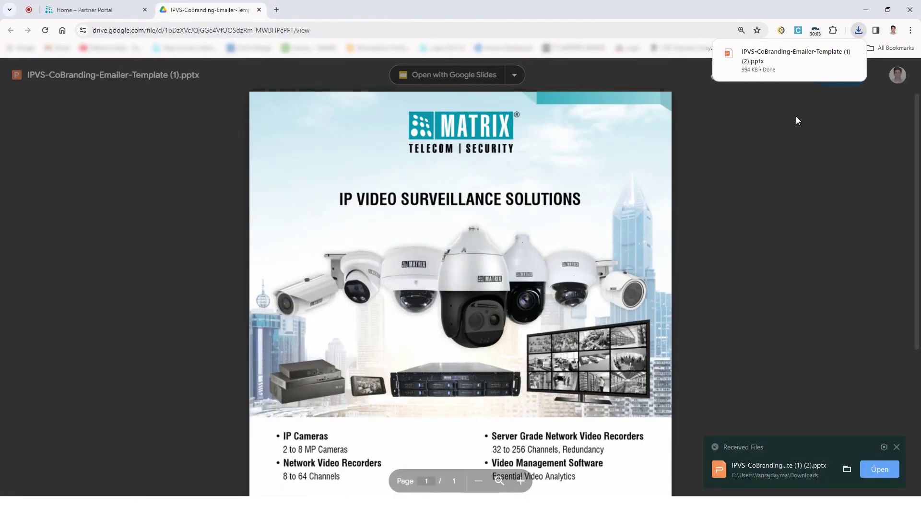
pyautogui.click(786, 55)
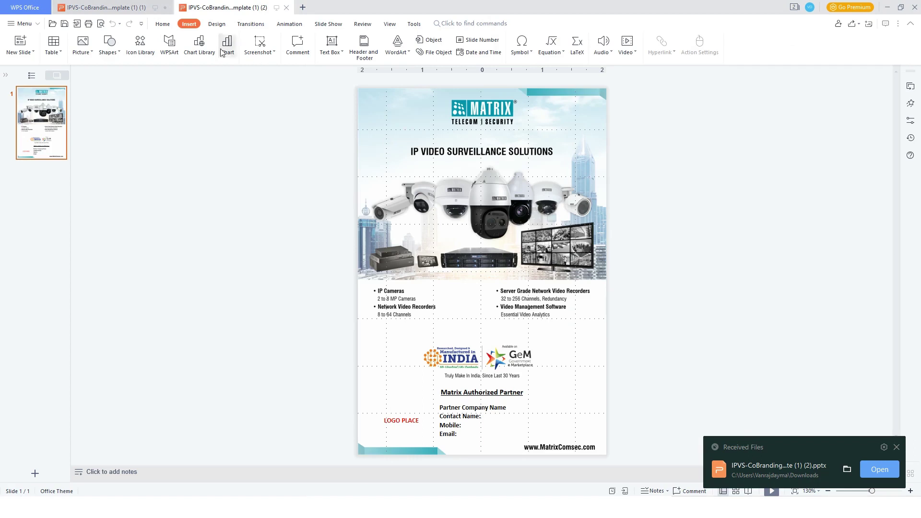
# Insert the 8982 (2).jpg partner logo and shrink it into the lower-left logo area
pyautogui.click(83, 41)
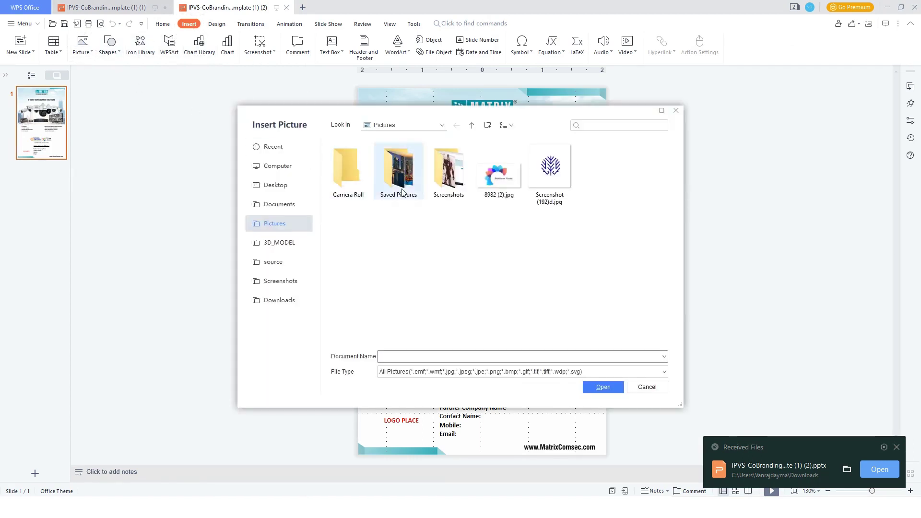
pyautogui.click(503, 185)
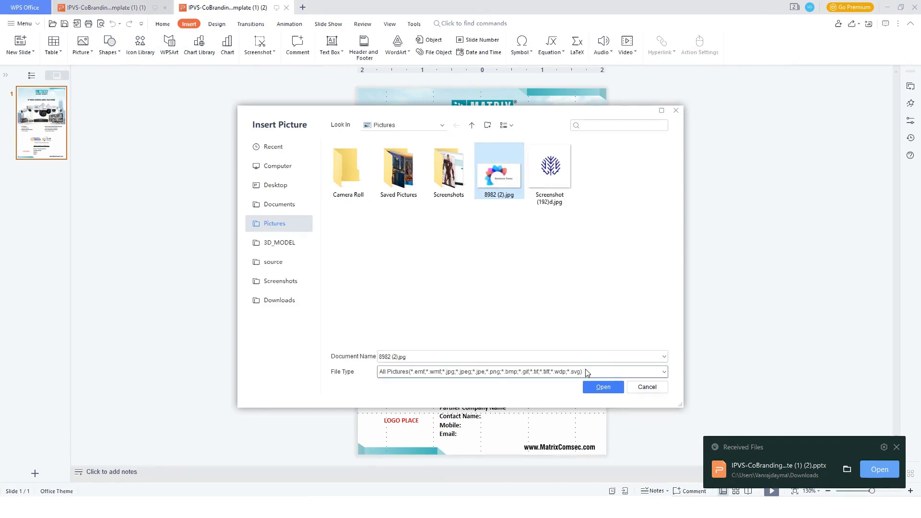
pyautogui.click(600, 387)
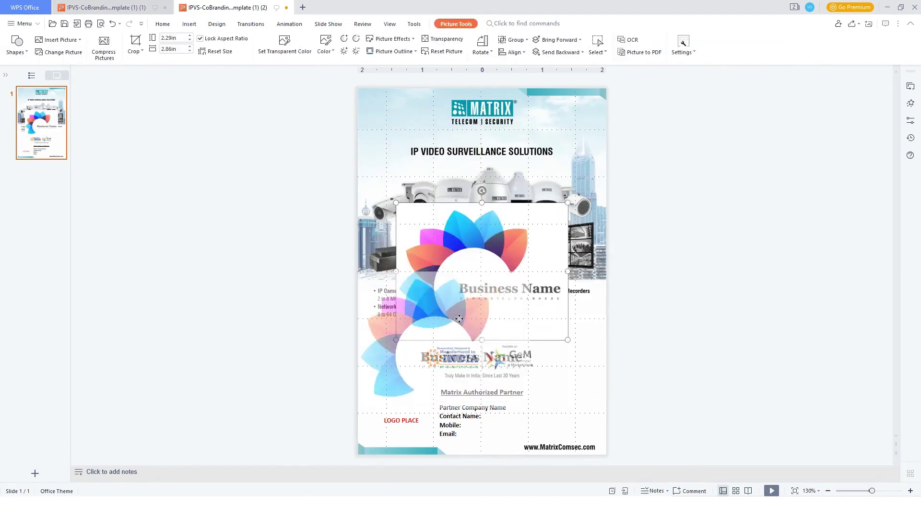
pyautogui.moveTo(494, 261); pyautogui.dragTo(456, 330)
pyautogui.moveTo(530, 408)
pyautogui.mouseDown()
pyautogui.moveTo(435, 333)
pyautogui.moveTo(401, 413)
pyautogui.moveTo(426, 409)
pyautogui.mouseUp()
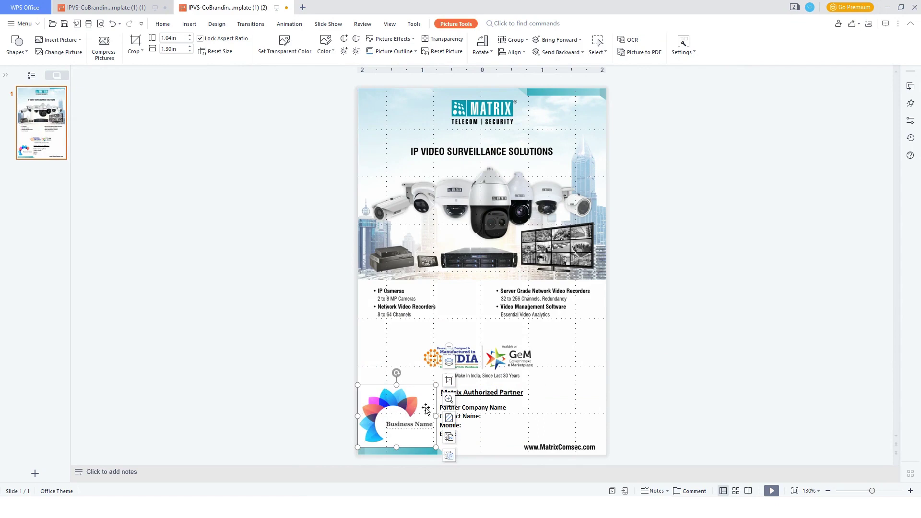
# Replace the placeholders with Pixel Perfect Pvt Ltd, contact XYZ XYZ, and masked mobile and email
pyautogui.click(508, 409)
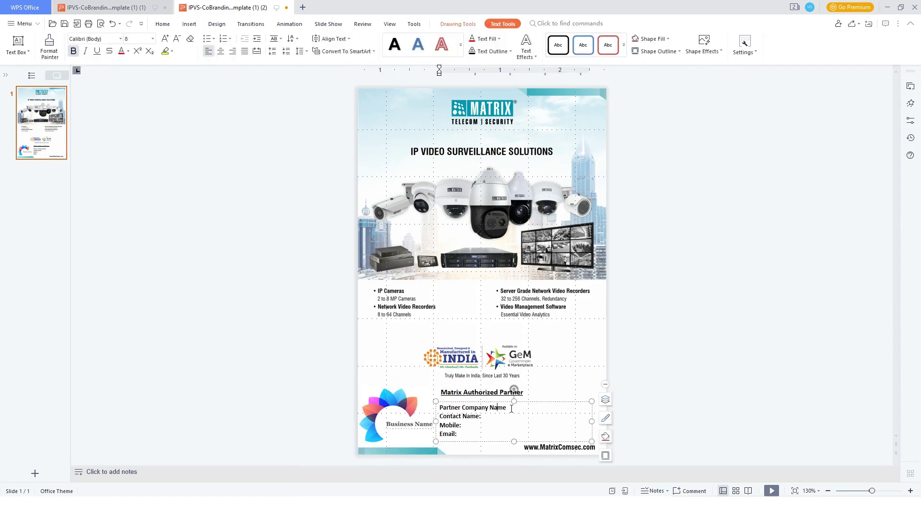
pyautogui.moveTo(506, 408); pyautogui.dragTo(444, 408)
pyautogui.press('BackSpace')
pyautogui.write('Perfect')
pyautogui.write('  Pvt Ltd')
pyautogui.click(498, 419)
pyautogui.write('XYZ')
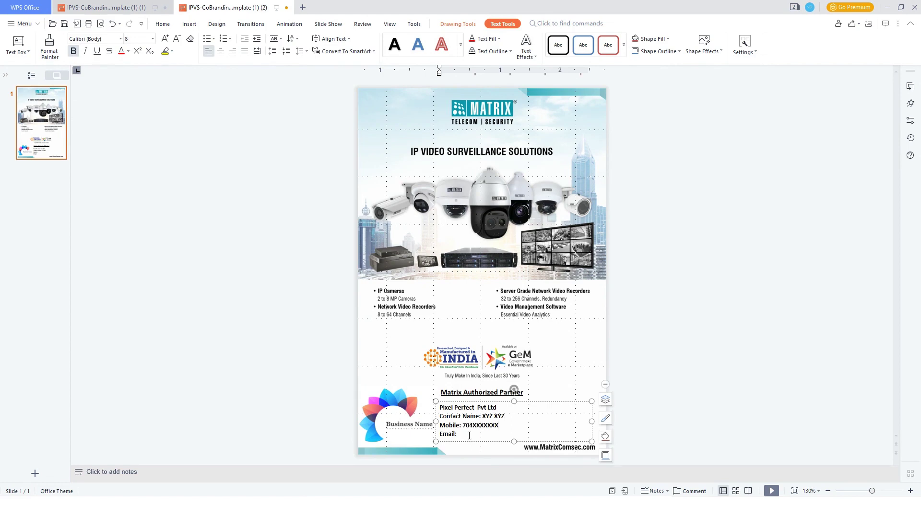
pyautogui.write(' ZYXXXXXXXXXX')
pyautogui.click(271, 333)
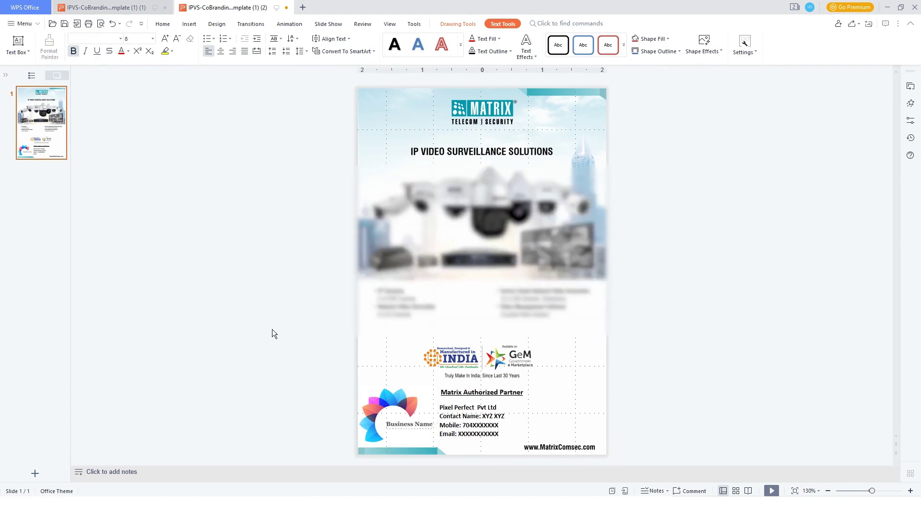
pyautogui.click(189, 24)
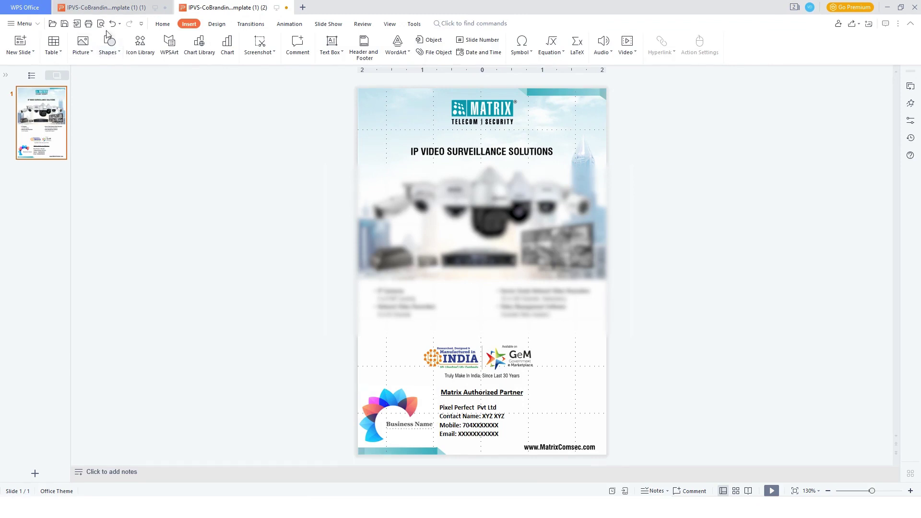
# Save the mailer as a PNG Portable Network Graphics image in Downloads
pyautogui.click(22, 24)
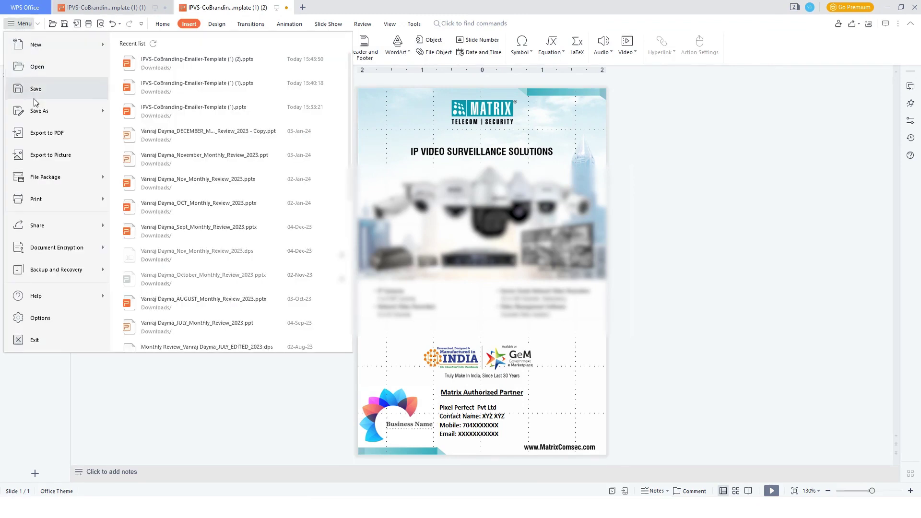
pyautogui.click(63, 111)
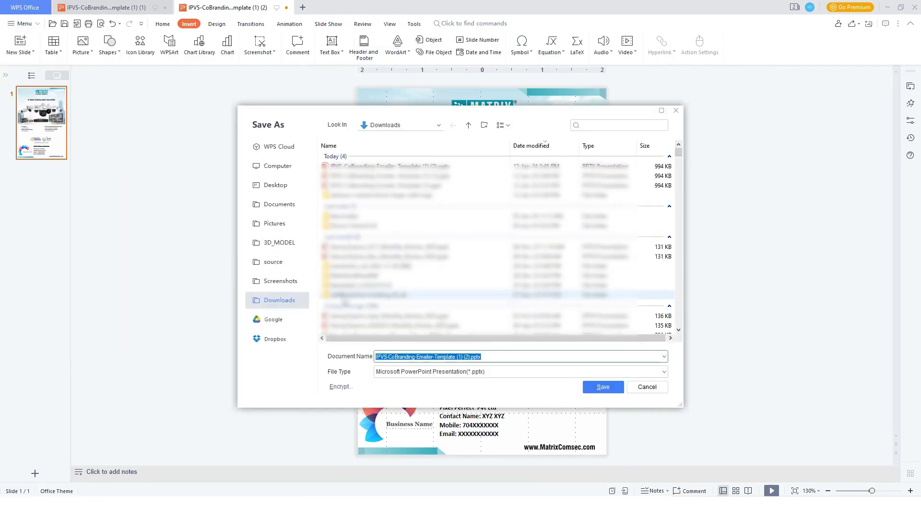
pyautogui.click(426, 371)
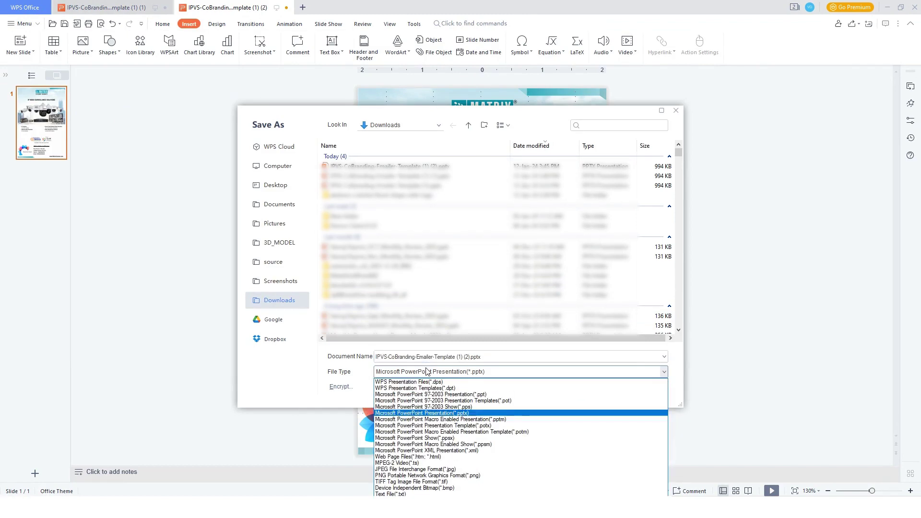
pyautogui.click(414, 476)
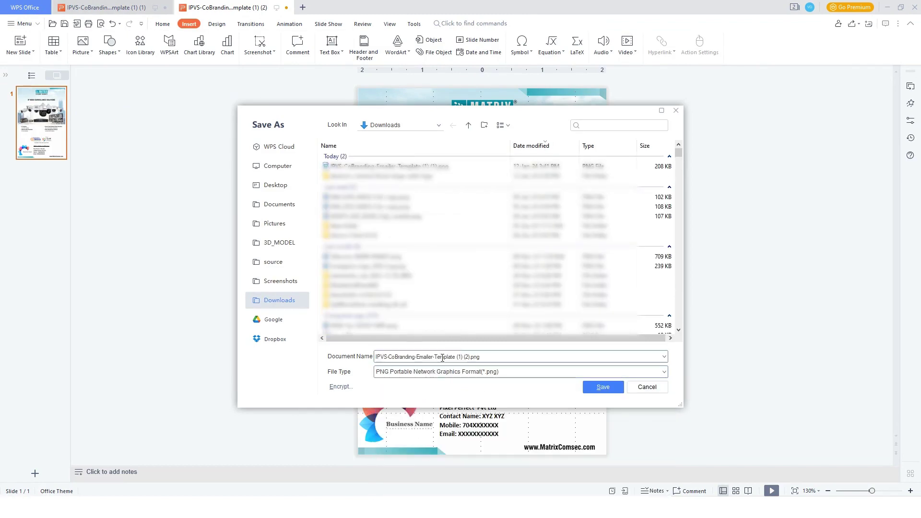
pyautogui.click(602, 388)
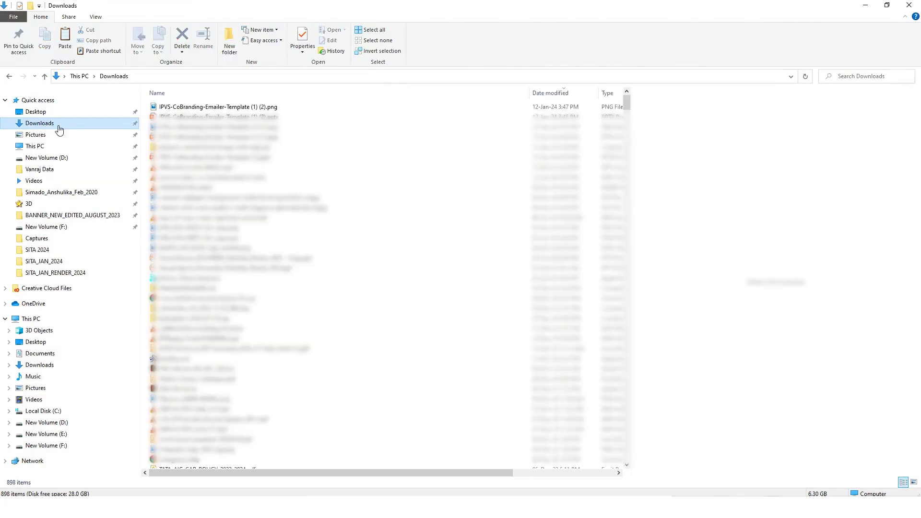
# Open IPVS-CoBranding-Emailer-Template (1) (2).png from Downloads to view the finished mailer
pyautogui.doubleClick(251, 108)
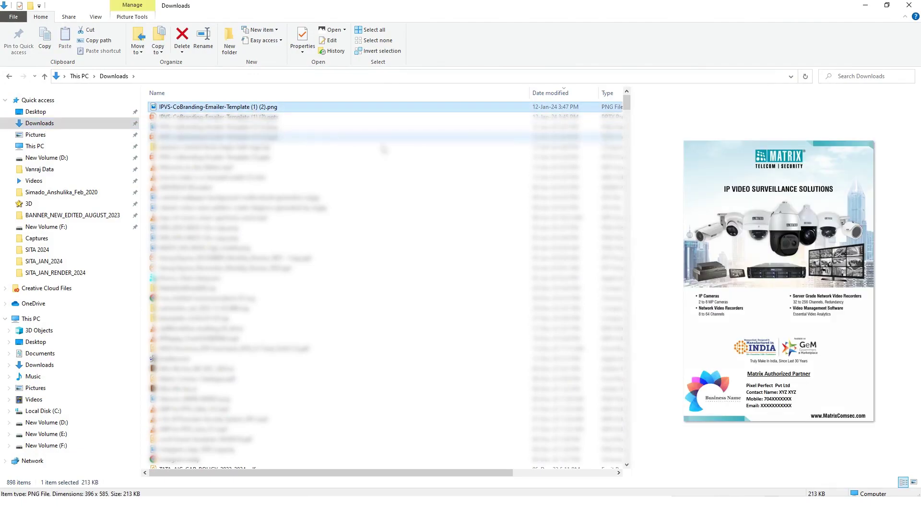